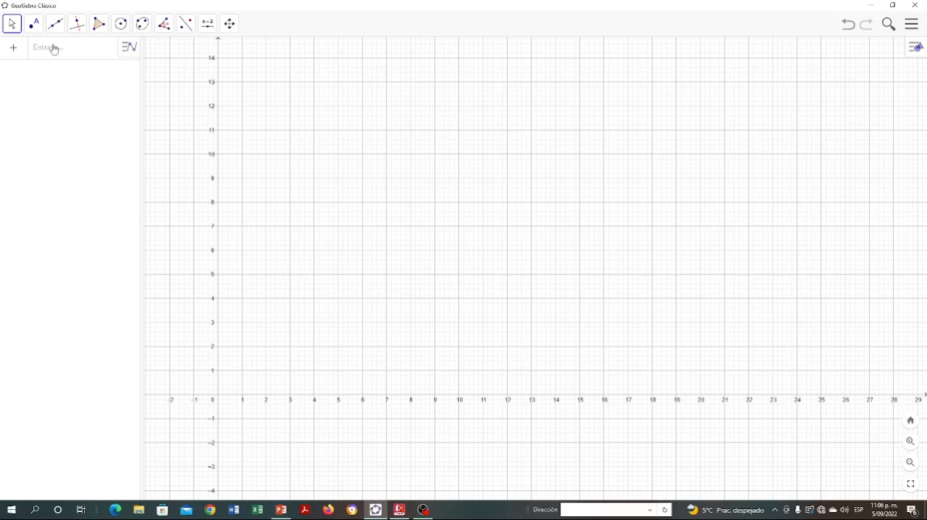
# - Graph the cosecant function y = csc(x)
pyautogui.click(59, 51)
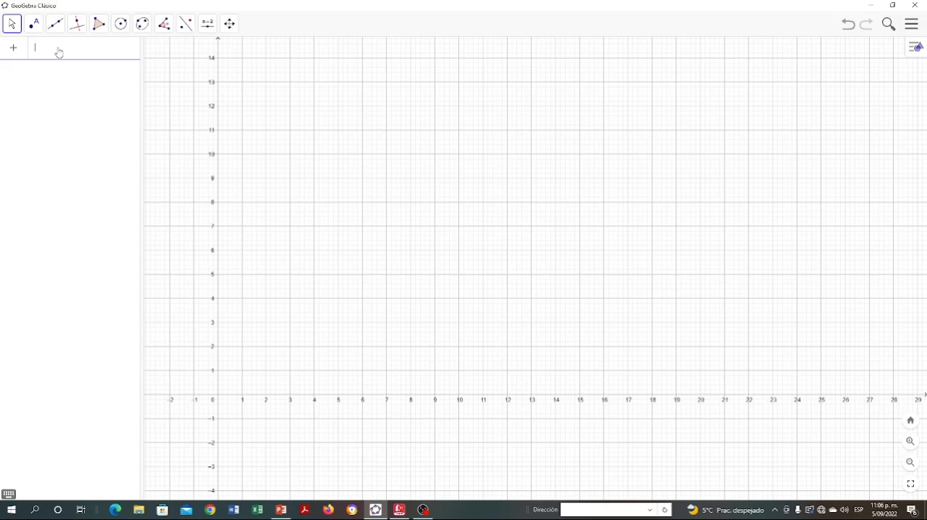
pyautogui.write('=')
pyautogui.write('csc(x')
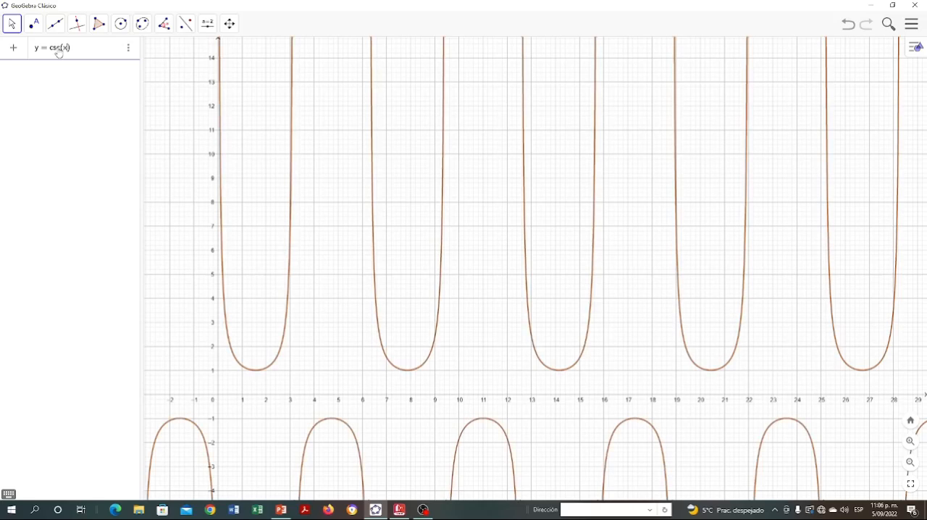
pyautogui.press('Return')
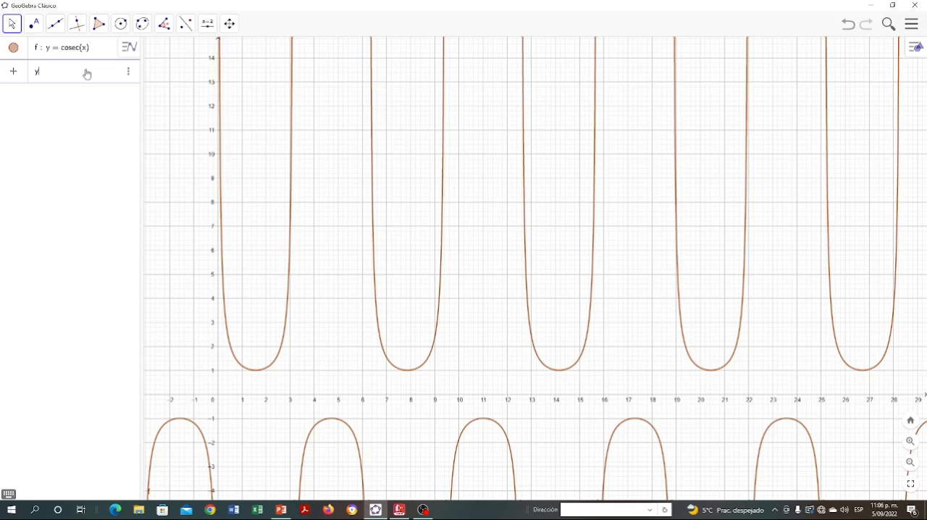
# - Add the sine function y = sen(x) to the same graph
pyautogui.write('y = sen')
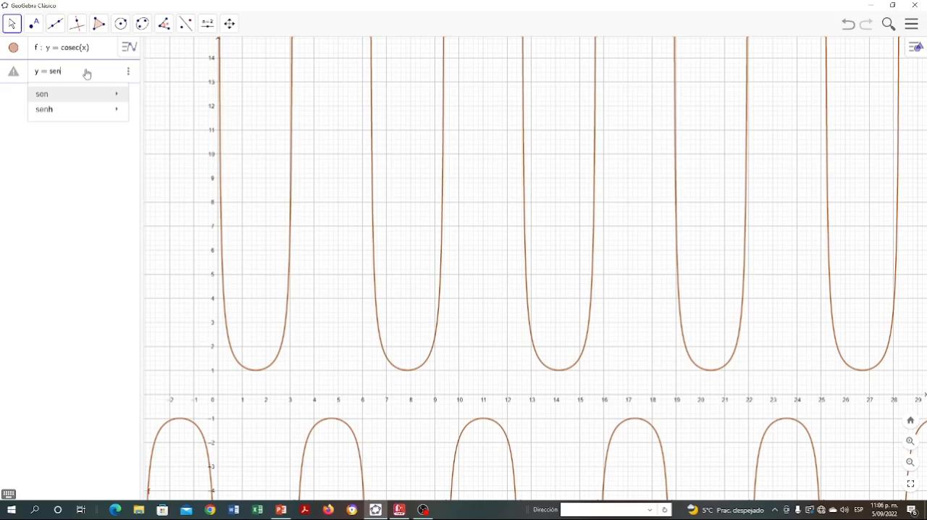
pyautogui.write('(')
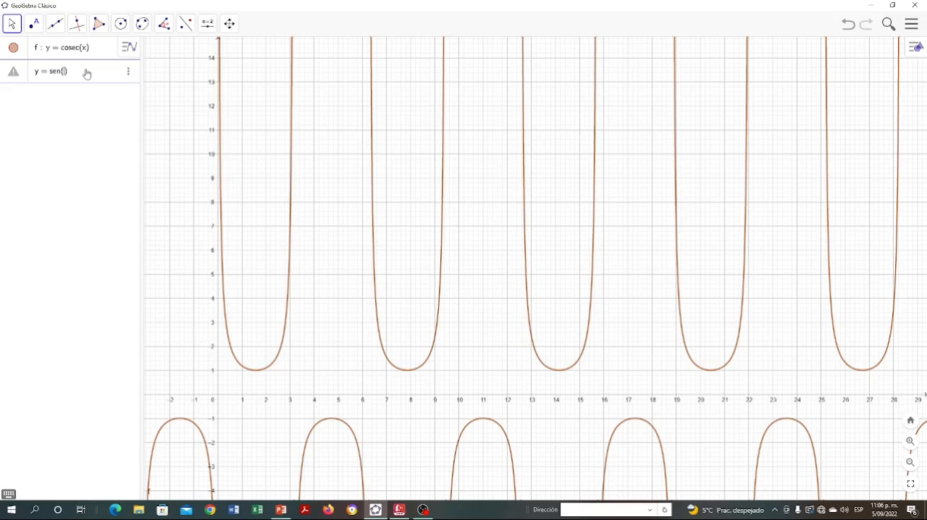
pyautogui.write('x')
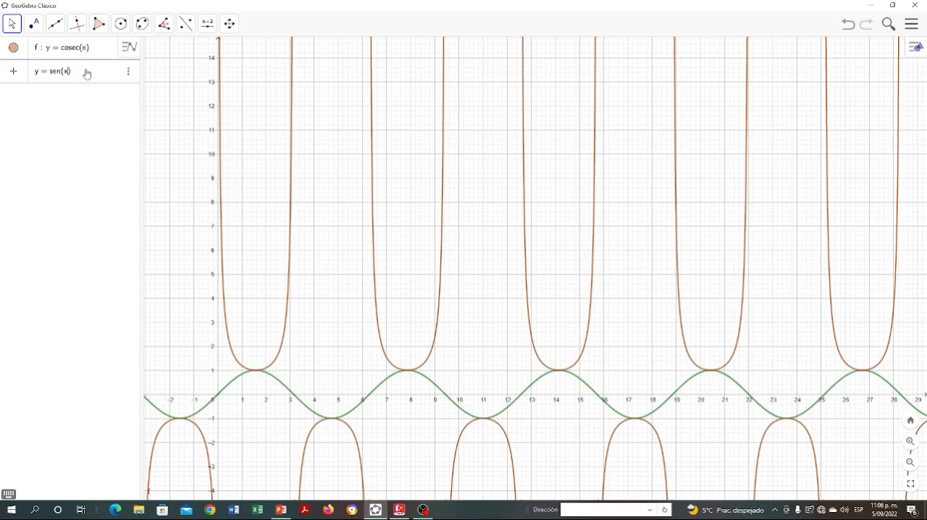
pyautogui.press('Return')
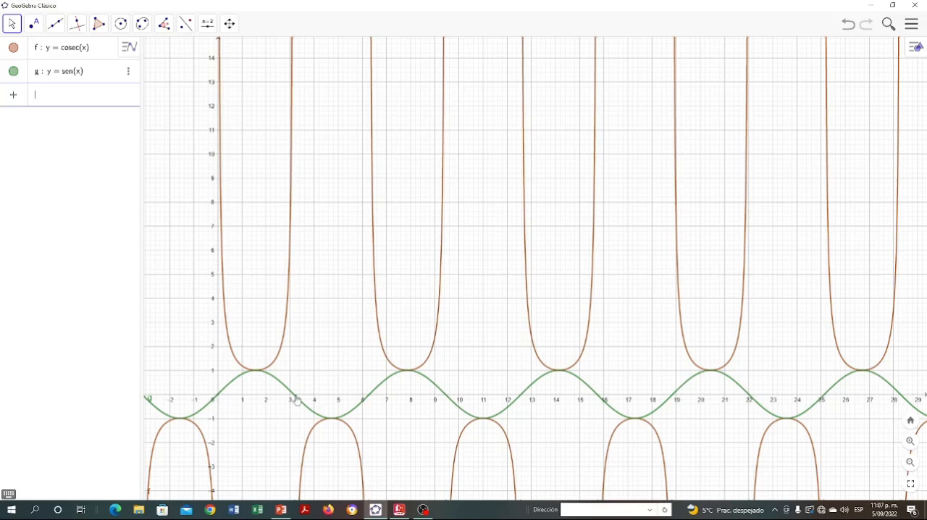
# - Set the x-axis tick distance to π/2 in the graphics view settings and close the settings
pyautogui.rightClick(400, 400)
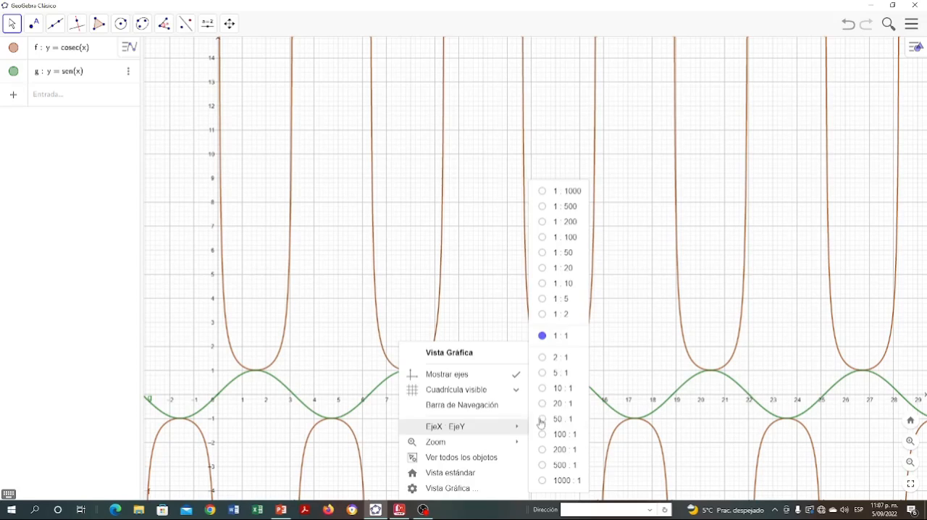
pyautogui.click(439, 489)
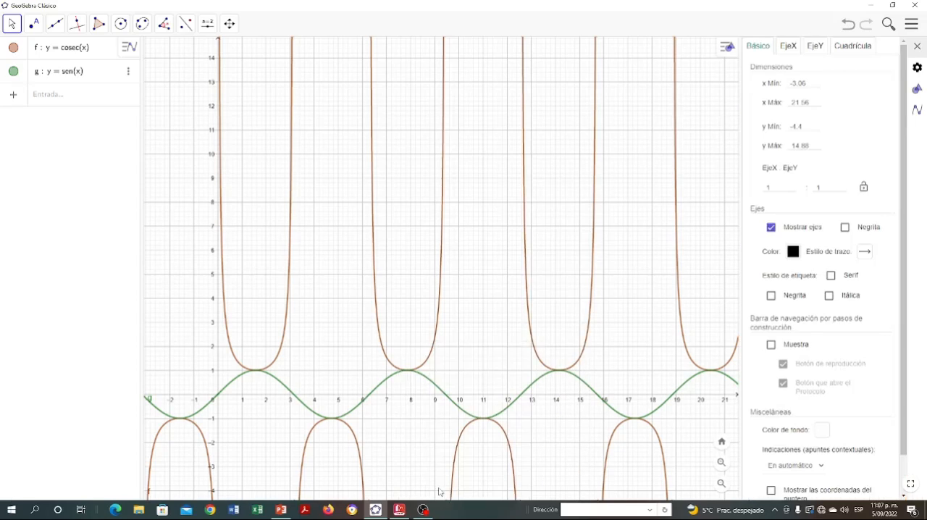
pyautogui.click(789, 48)
pyautogui.click(849, 128)
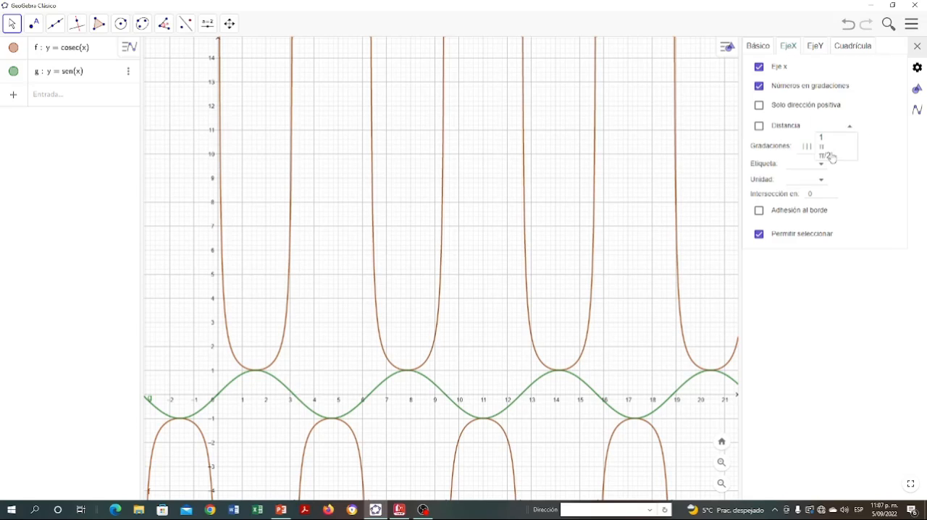
pyautogui.click(826, 155)
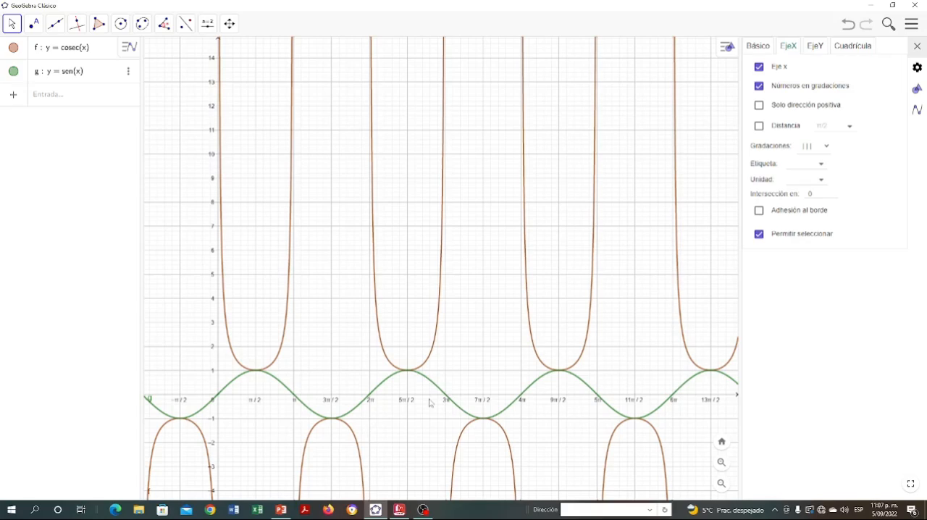
pyautogui.click(919, 48)
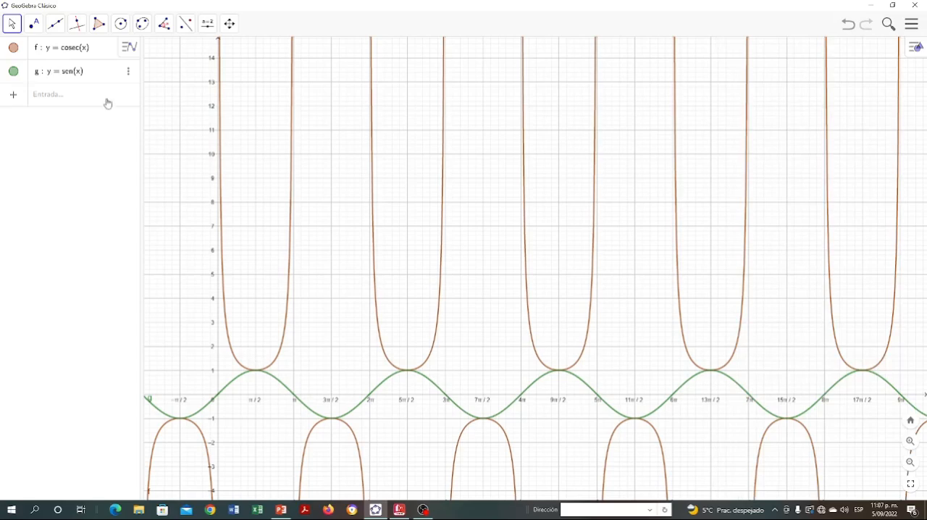
# - Place a point on the cosecant curve at about (2.98, 6.22) and colour it bright green (#33FF00)
pyautogui.click(33, 24)
pyautogui.click(290, 244)
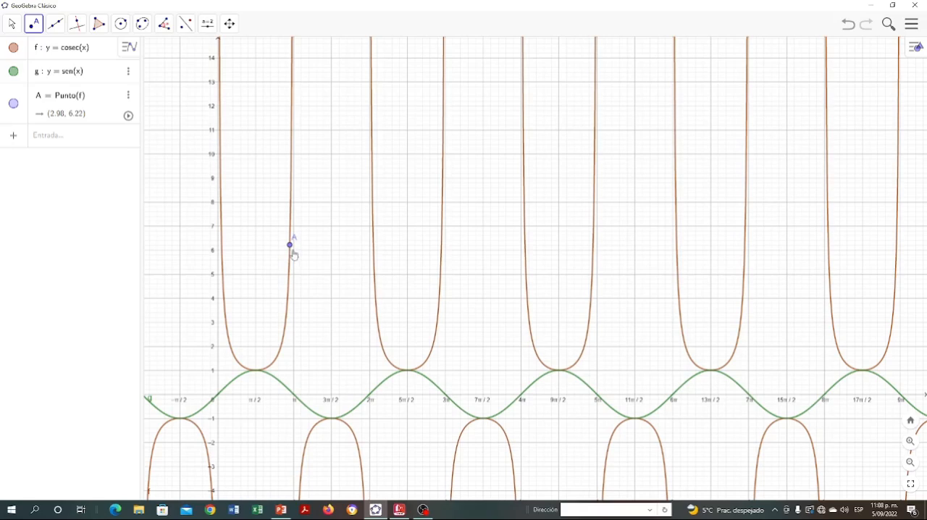
pyautogui.rightClick(292, 249)
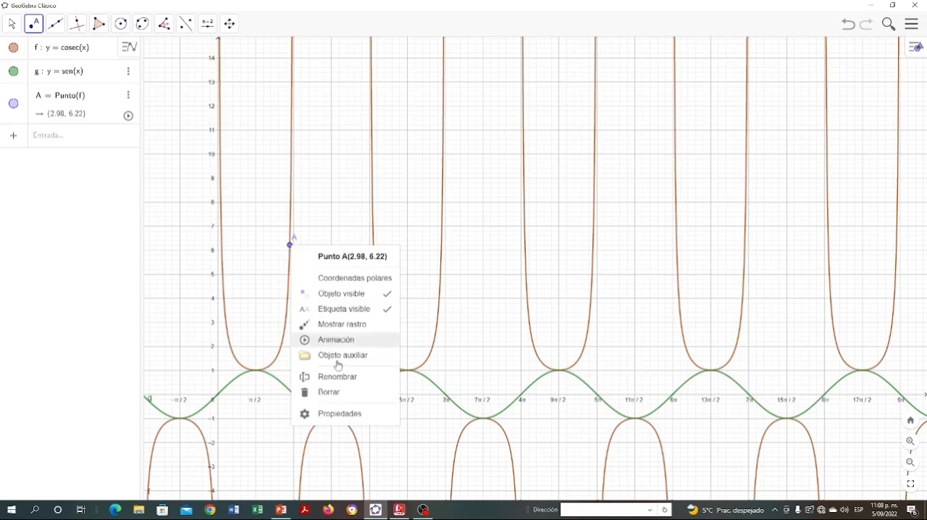
pyautogui.click(340, 413)
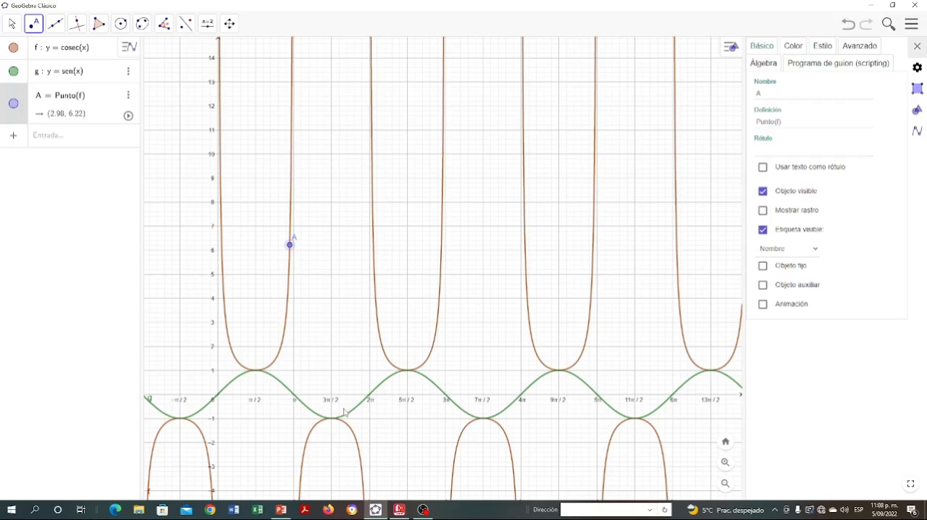
pyautogui.click(794, 46)
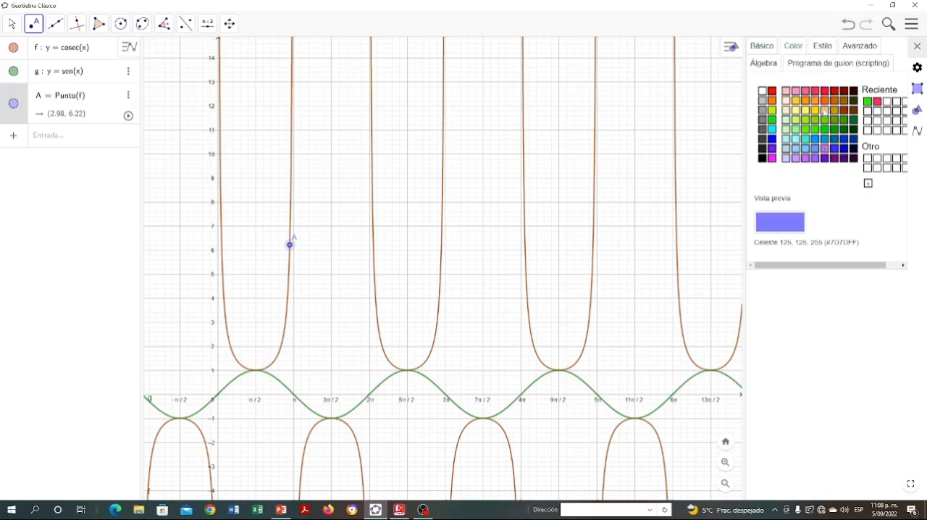
pyautogui.click(814, 130)
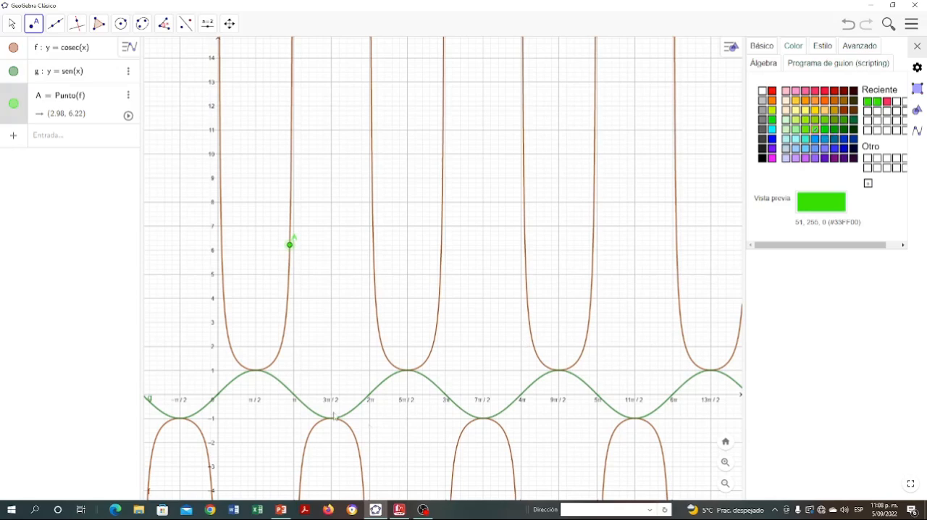
# - Place a second point on the cosecant curve at about (3.66, -2.02) and colour it blue (#0000FF)
pyautogui.click(306, 442)
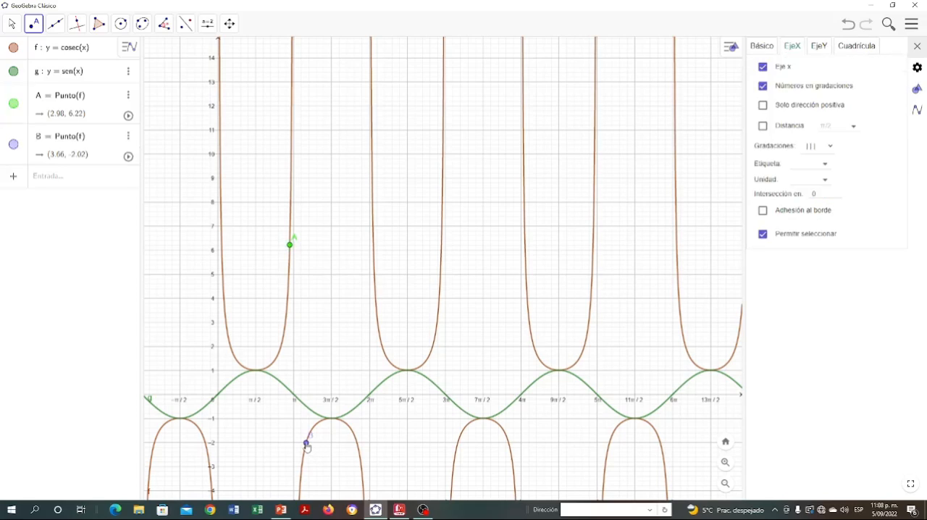
pyautogui.rightClick(306, 444)
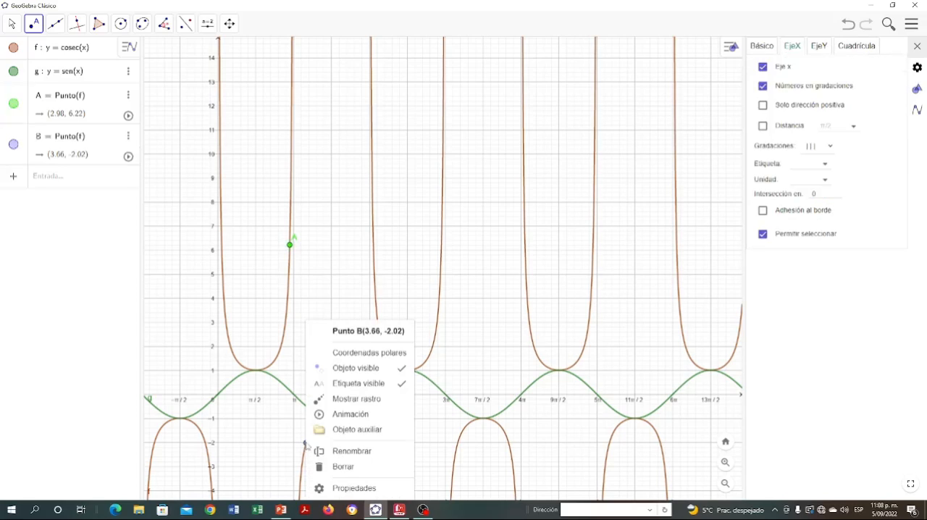
pyautogui.click(365, 486)
pyautogui.click(796, 48)
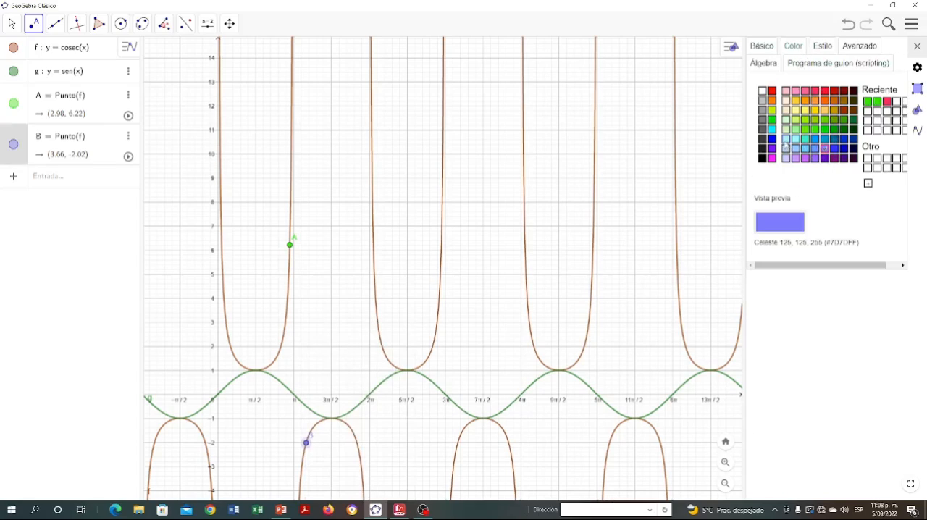
pyautogui.click(772, 138)
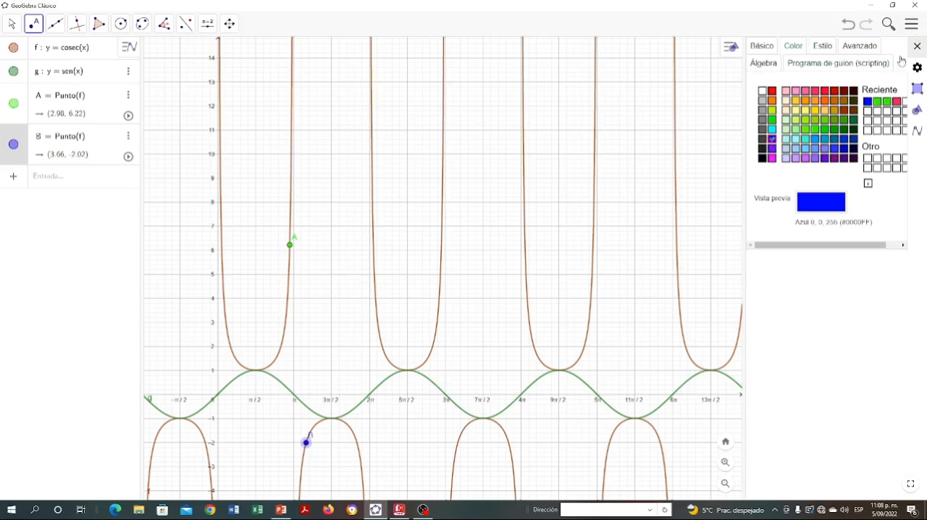
# - Animate the green point on the cosecant curve, and briefly run and stop the blue point's animation
pyautogui.click(128, 115)
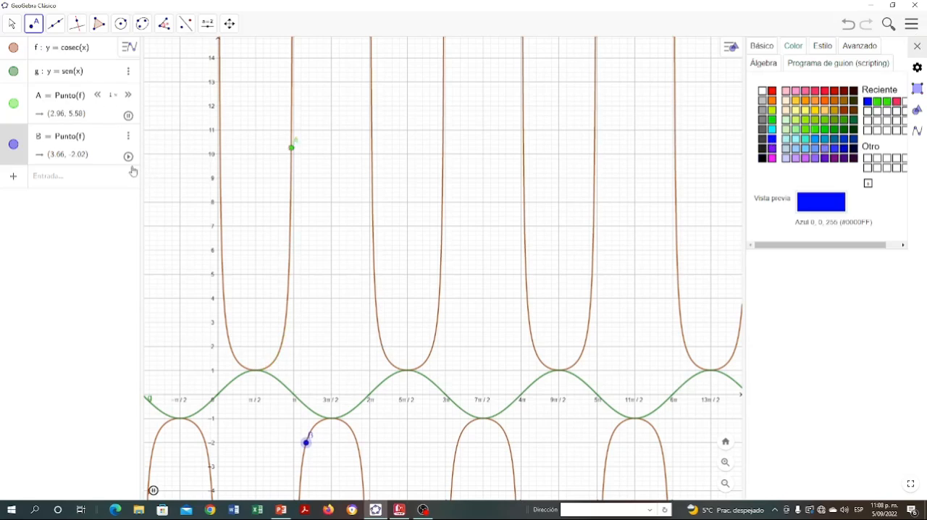
pyautogui.click(129, 156)
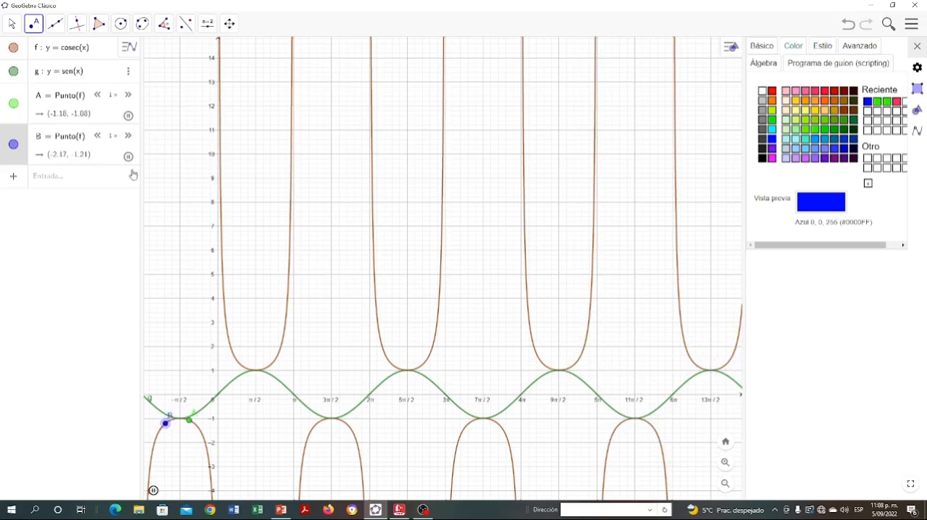
pyautogui.click(128, 155)
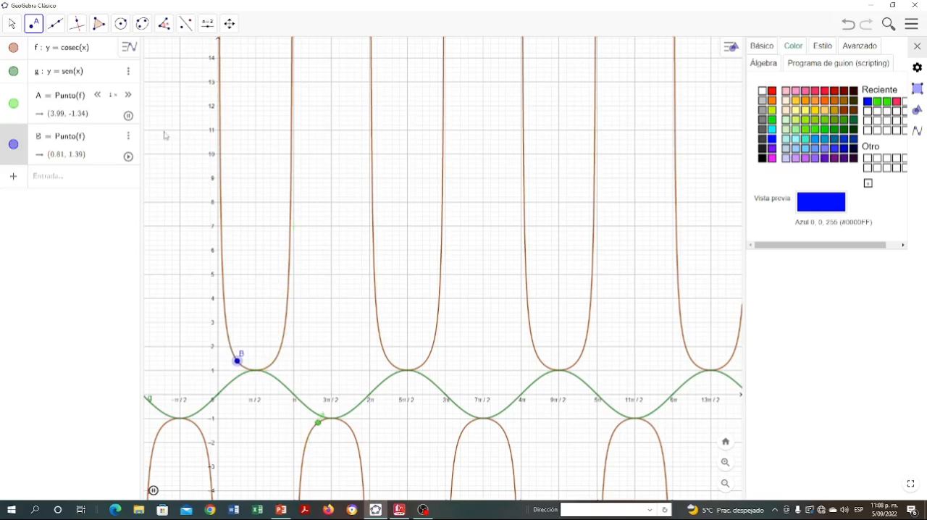
# - Delete the blue point and place a new point on the sine curve at about (2.96, 0.18)
pyautogui.rightClick(236, 361)
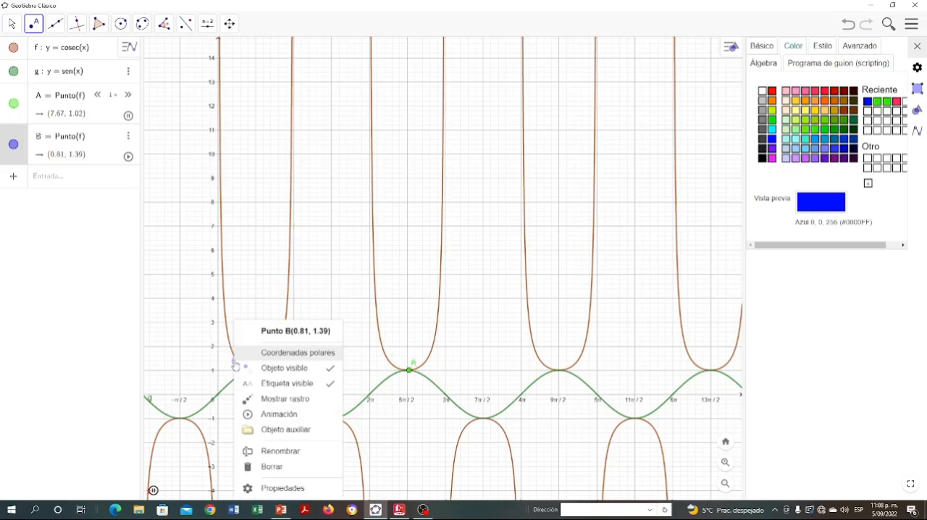
pyautogui.click(272, 467)
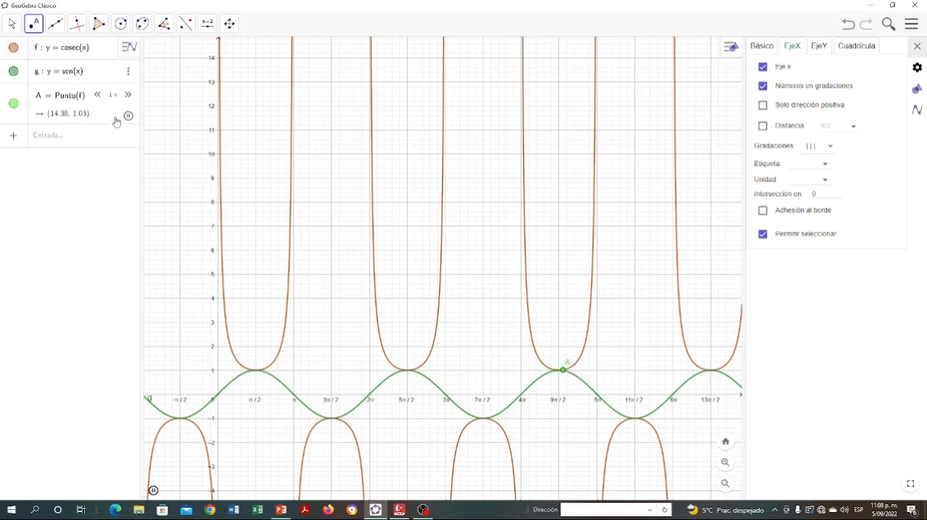
pyautogui.click(290, 391)
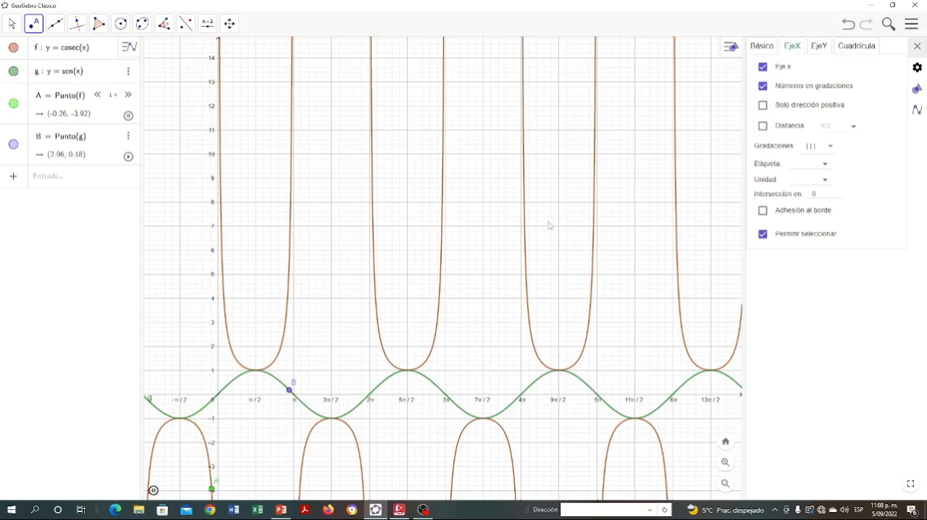
# - Animate the sine curve's point, pause and resume the green point's animation, and close the settings
pyautogui.click(130, 158)
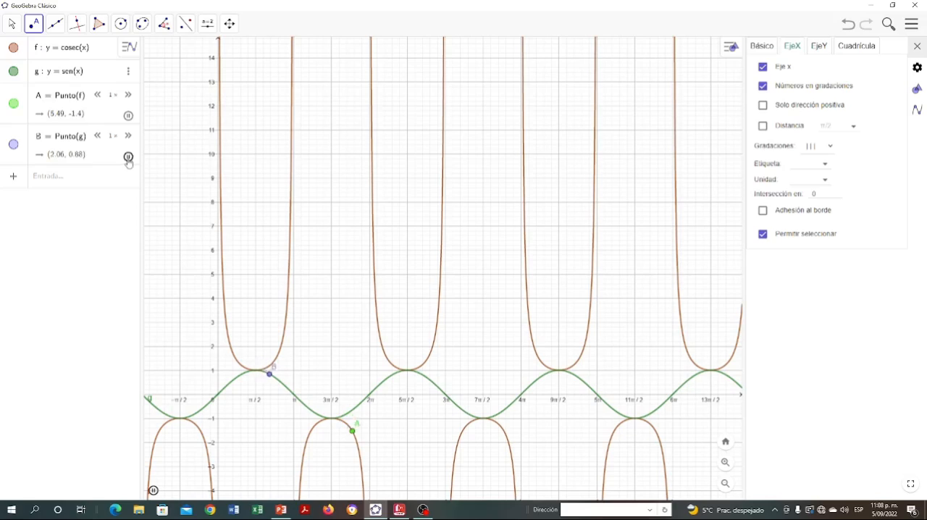
pyautogui.click(128, 115)
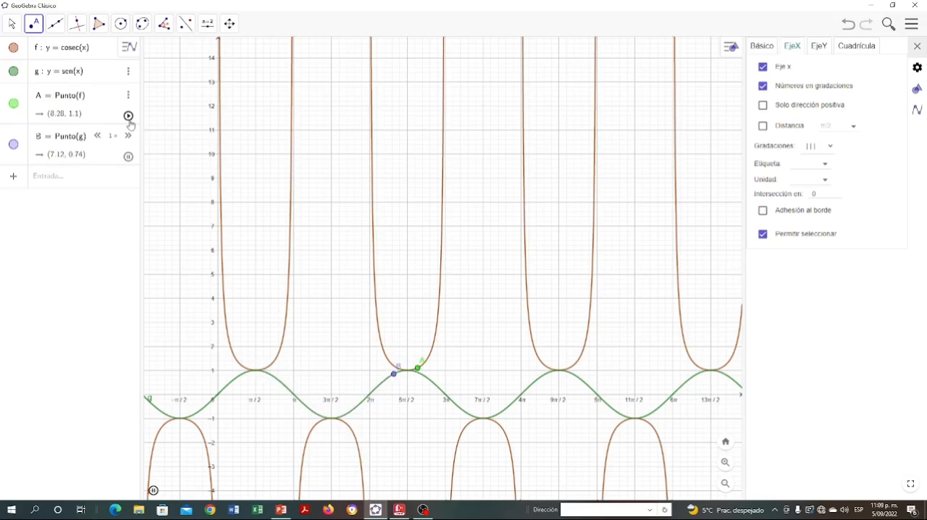
pyautogui.click(128, 115)
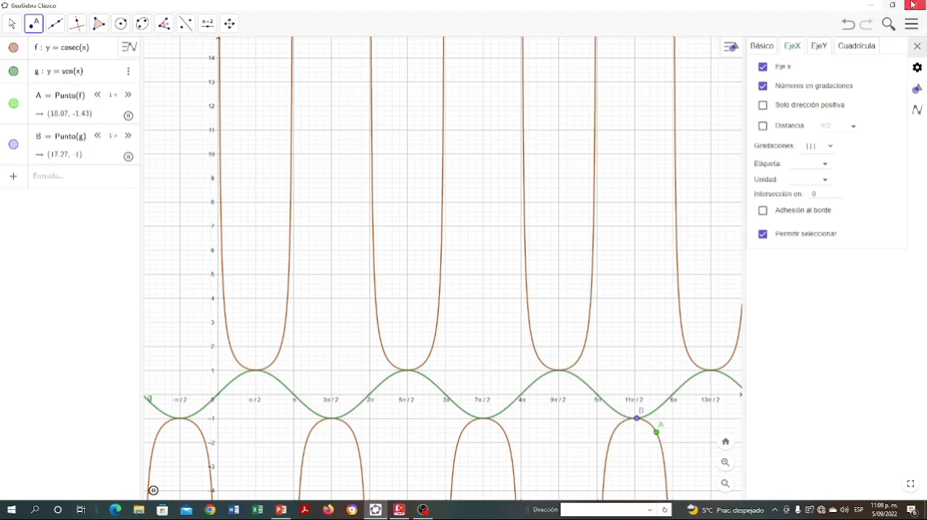
pyautogui.click(916, 47)
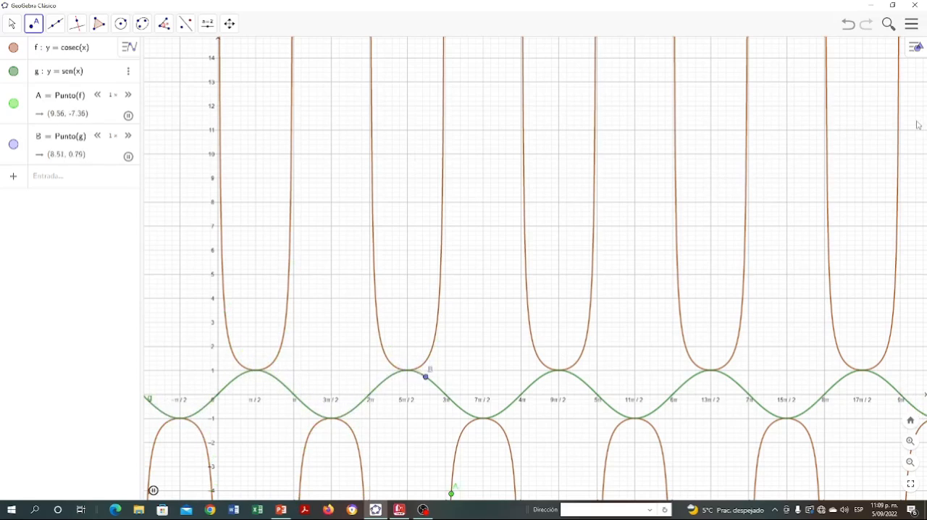
# - Open the local file Función Cosecante from the TFM folder without saving the current construction
pyautogui.click(912, 23)
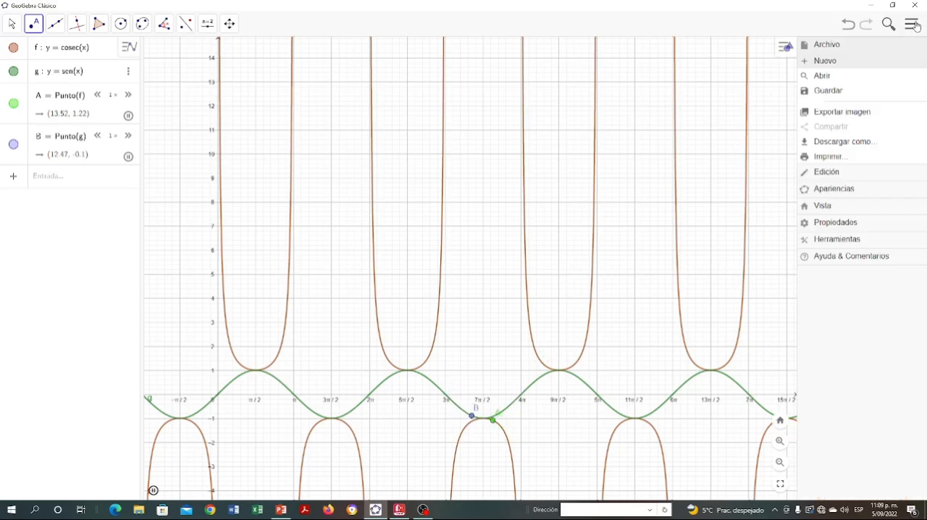
pyautogui.click(832, 76)
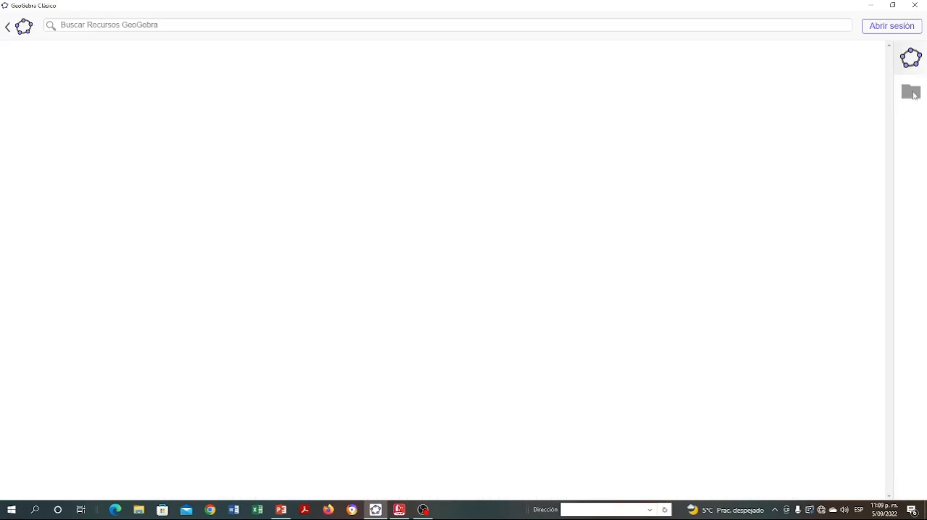
pyautogui.click(911, 92)
pyautogui.click(464, 130)
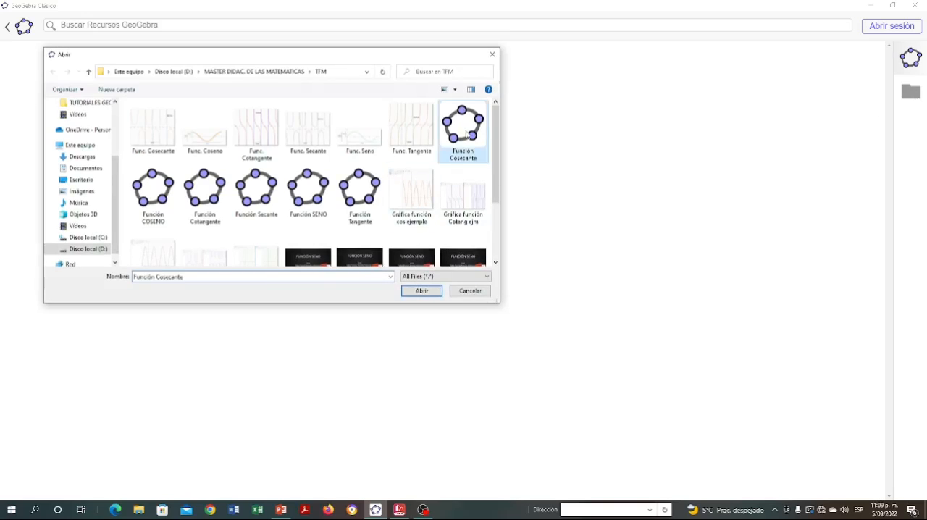
pyautogui.doubleClick(465, 131)
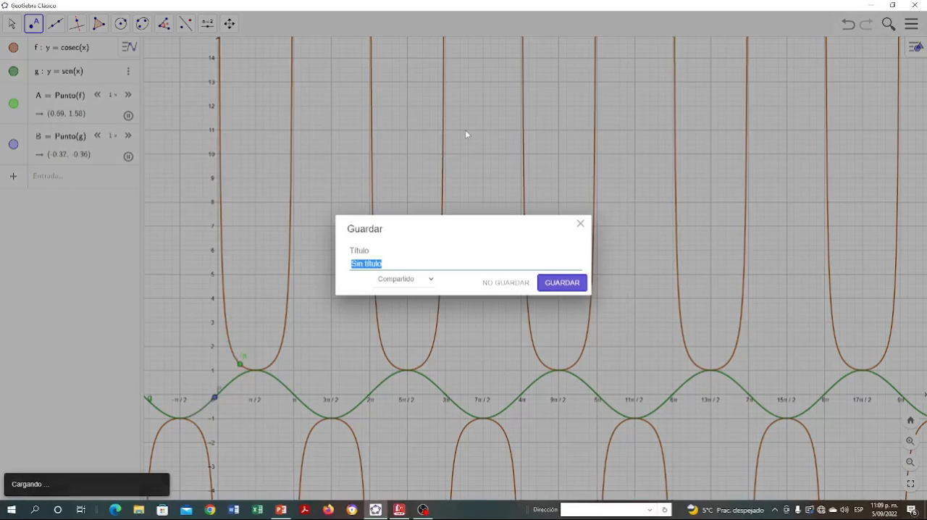
pyautogui.click(521, 284)
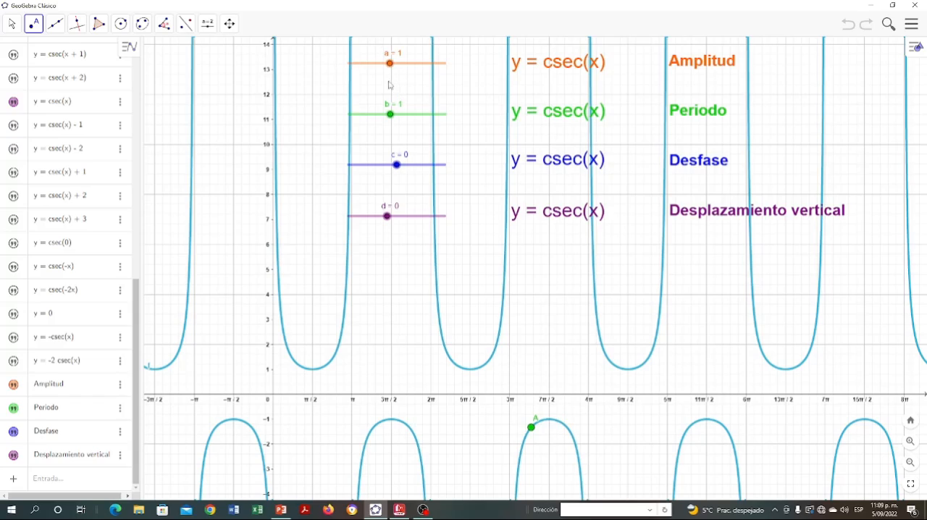
# - Switch the amplitude slider a between 2 and 1, raise it through 2 to 3, and return it to 1
pyautogui.press('Escape')
pyautogui.moveTo(390, 63)
pyautogui.mouseDown()
pyautogui.moveTo(356, 63)
pyautogui.moveTo(402, 64)
pyautogui.mouseUp()
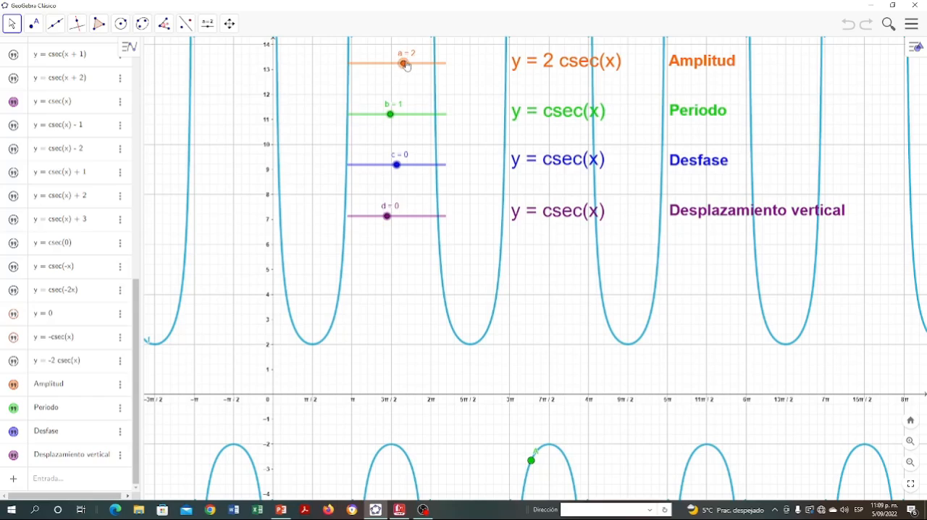
pyautogui.moveTo(405, 65); pyautogui.dragTo(392, 66)
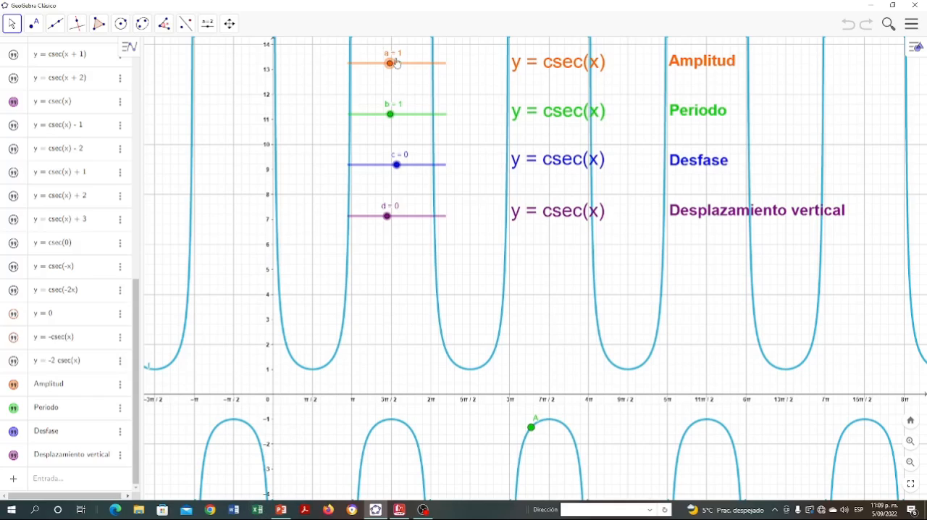
pyautogui.moveTo(391, 64); pyautogui.dragTo(404, 64)
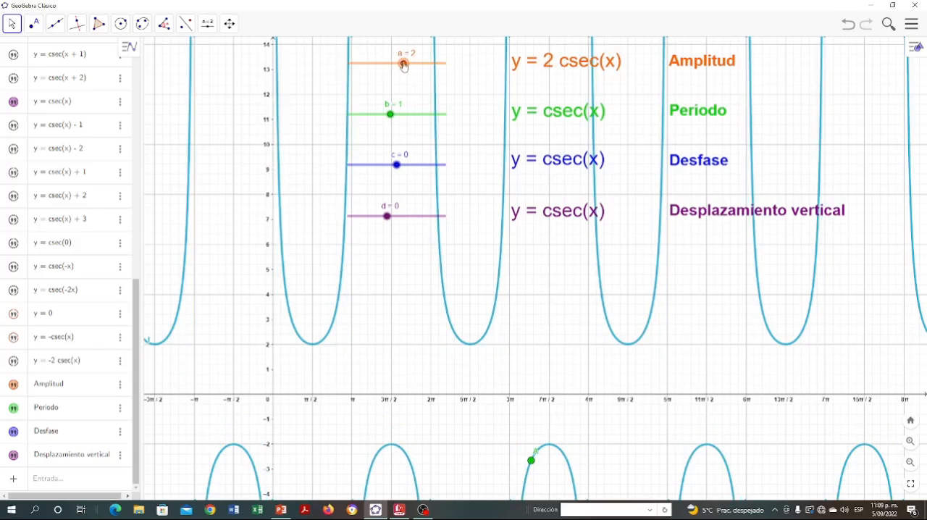
pyautogui.moveTo(404, 64); pyautogui.dragTo(417, 64)
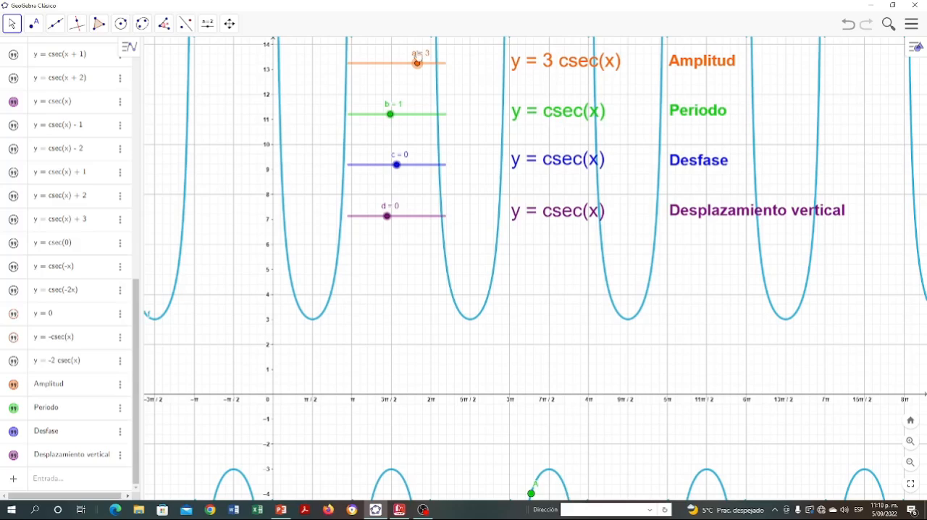
pyautogui.moveTo(417, 63); pyautogui.dragTo(389, 65)
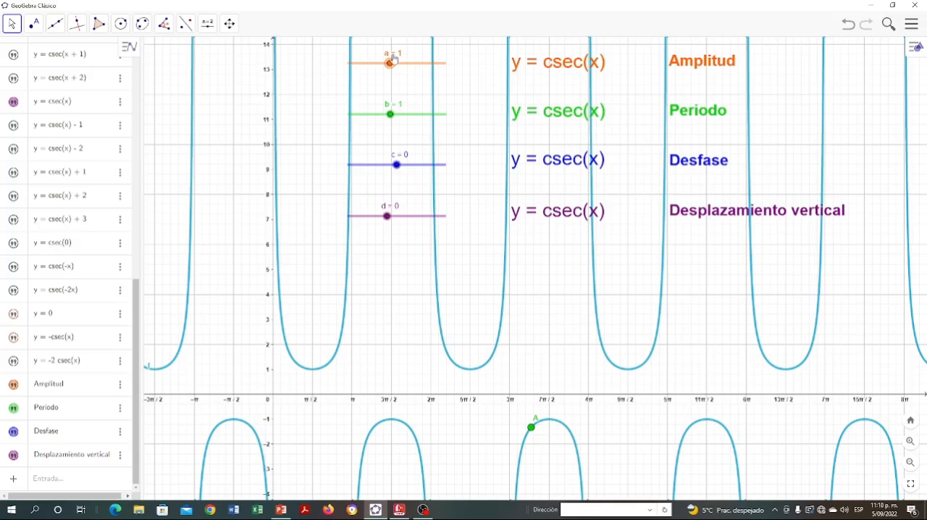
# - Move the amplitude slider a through 2, 3, -1 and -2, and return it to 1
pyautogui.moveTo(390, 64); pyautogui.dragTo(404, 64)
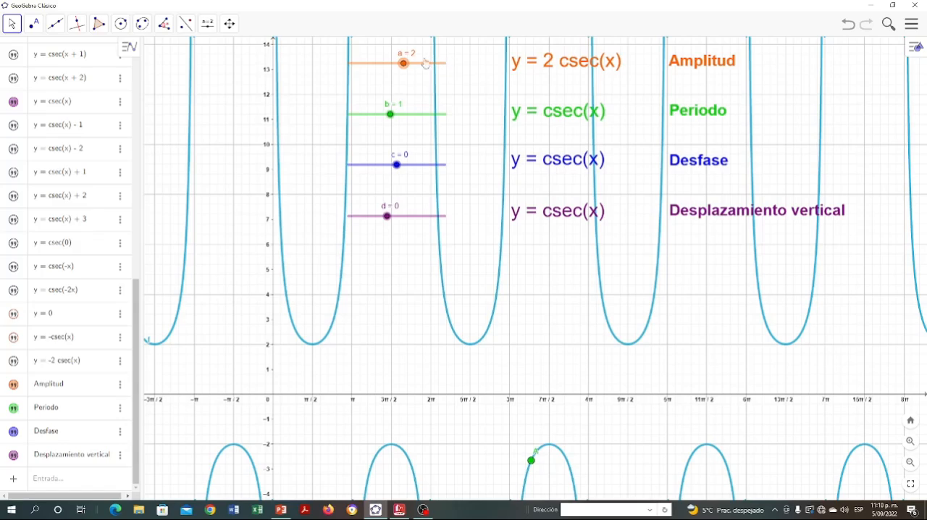
pyautogui.moveTo(404, 64); pyautogui.dragTo(417, 65)
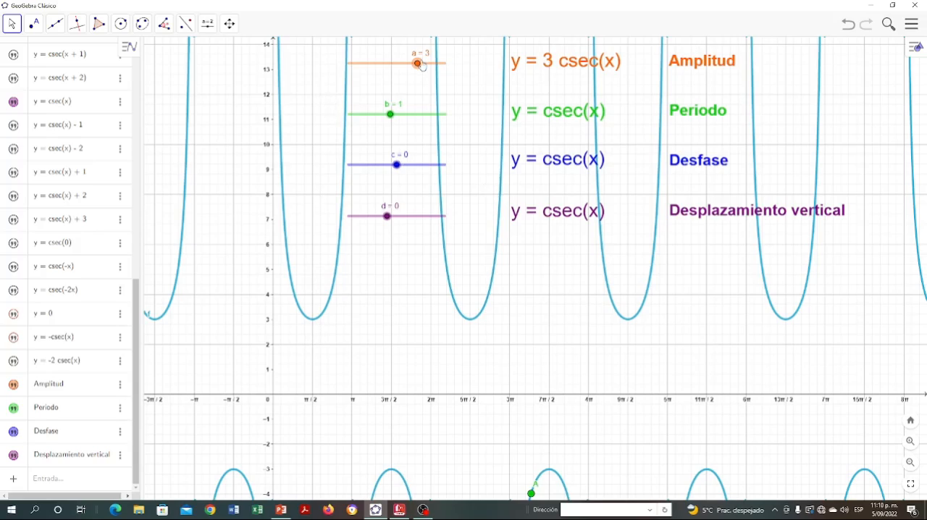
pyautogui.moveTo(420, 64); pyautogui.dragTo(360, 66)
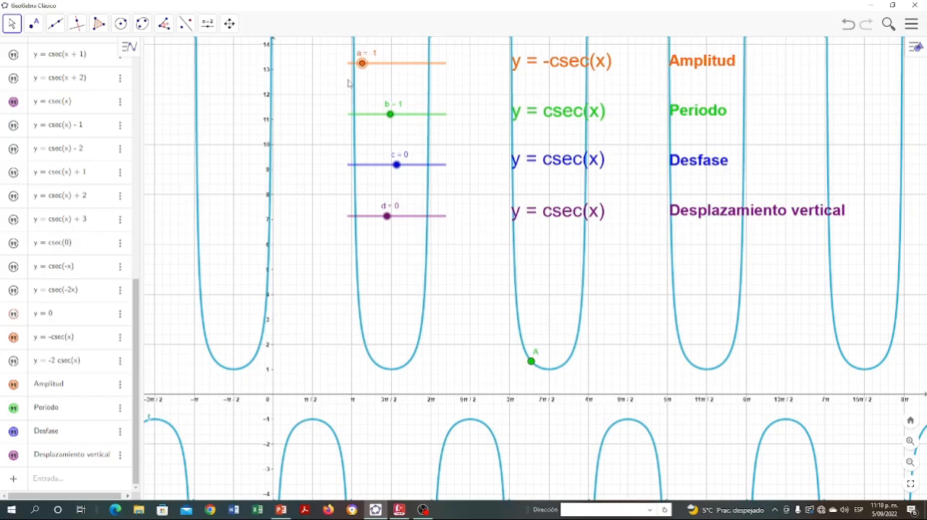
pyautogui.moveTo(362, 63); pyautogui.dragTo(349, 63)
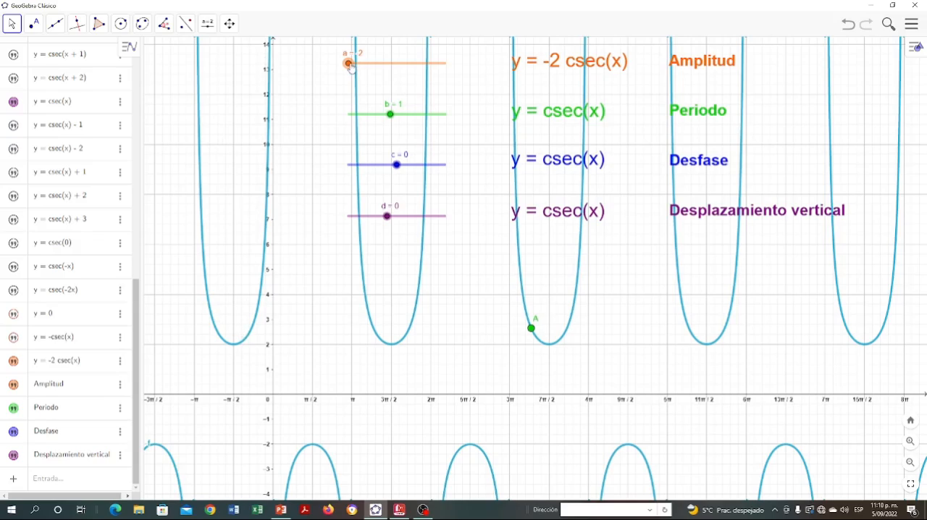
pyautogui.moveTo(348, 64); pyautogui.dragTo(391, 69)
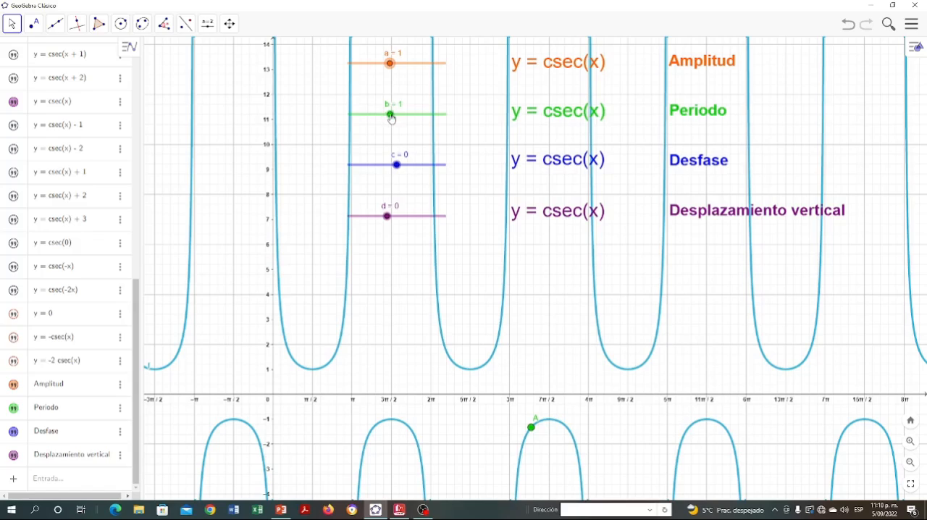
# - Set the period slider b to 2 and to 0, returning it to 1 after each change
pyautogui.moveTo(391, 116); pyautogui.dragTo(404, 114)
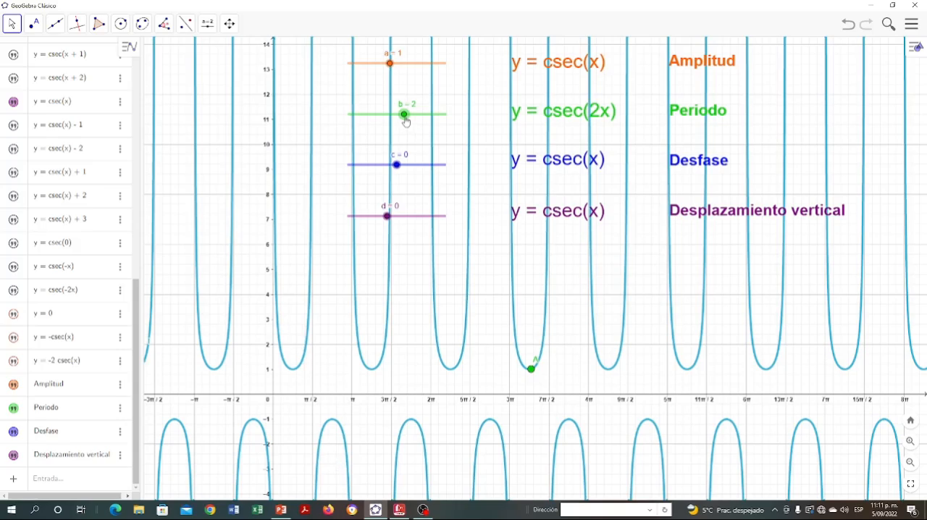
pyautogui.moveTo(396, 116); pyautogui.dragTo(389, 114)
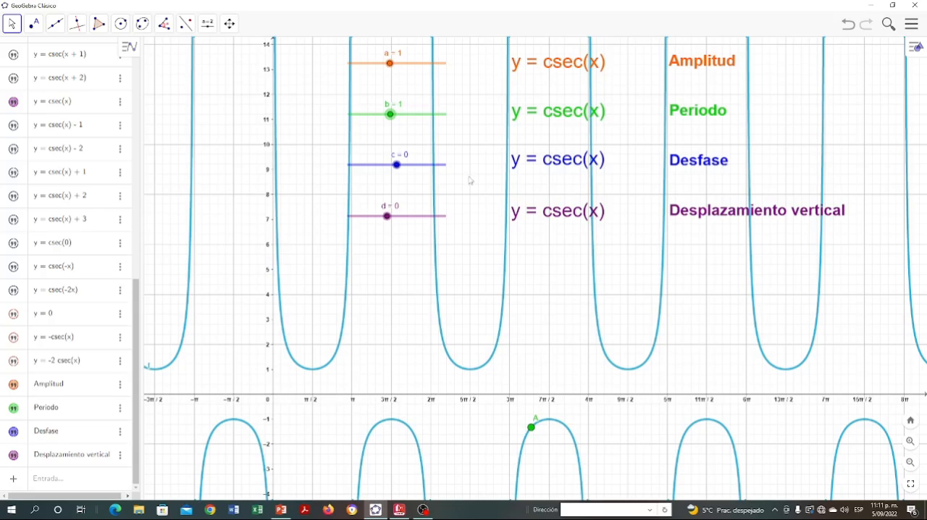
pyautogui.moveTo(390, 115)
pyautogui.mouseDown()
pyautogui.moveTo(439, 120)
pyautogui.moveTo(364, 121)
pyautogui.moveTo(378, 123)
pyautogui.mouseUp()
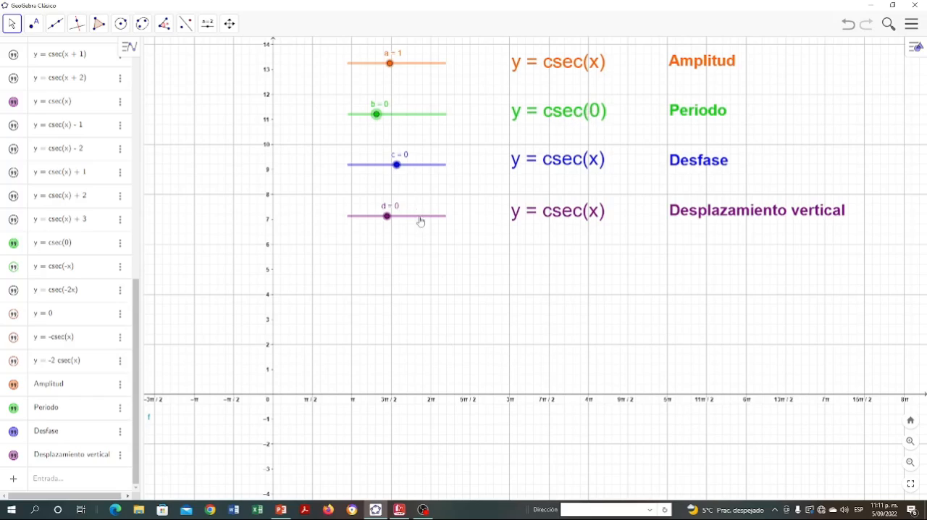
pyautogui.moveTo(377, 116)
pyautogui.mouseDown()
pyautogui.moveTo(351, 121)
pyautogui.moveTo(389, 114)
pyautogui.mouseUp()
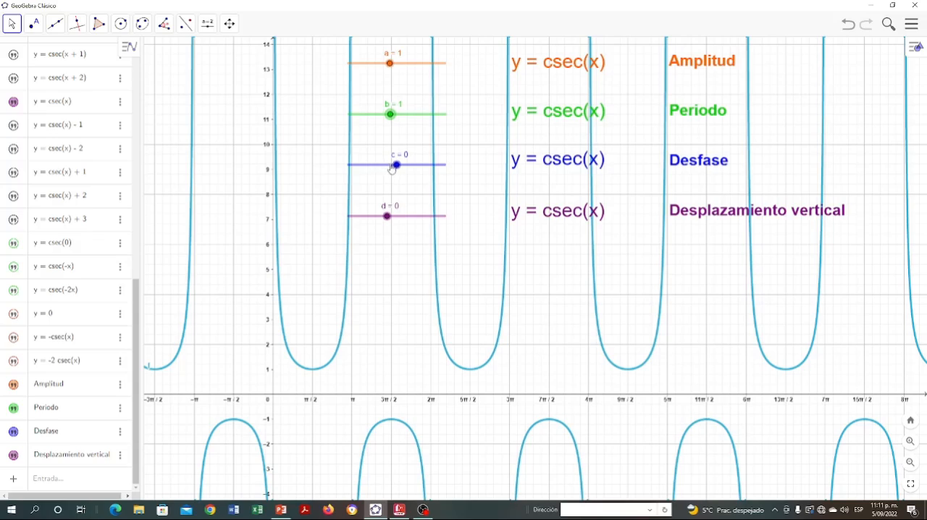
# - Set the phase shift slider c to -1 and to 1, and return it to 0
pyautogui.moveTo(392, 168); pyautogui.dragTo(376, 166)
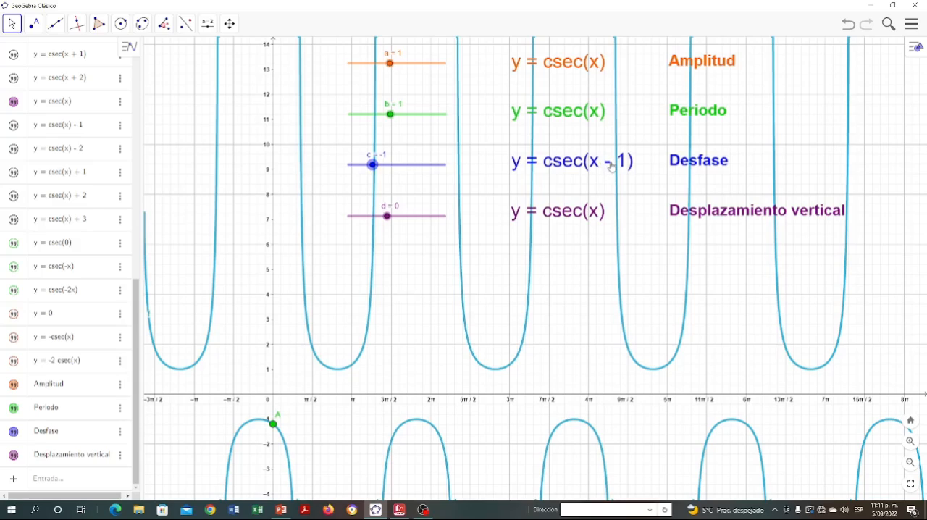
pyautogui.moveTo(372, 166)
pyautogui.mouseDown()
pyautogui.moveTo(386, 168)
pyautogui.moveTo(348, 165)
pyautogui.moveTo(372, 165)
pyautogui.mouseUp()
pyautogui.moveTo(374, 168); pyautogui.dragTo(420, 166)
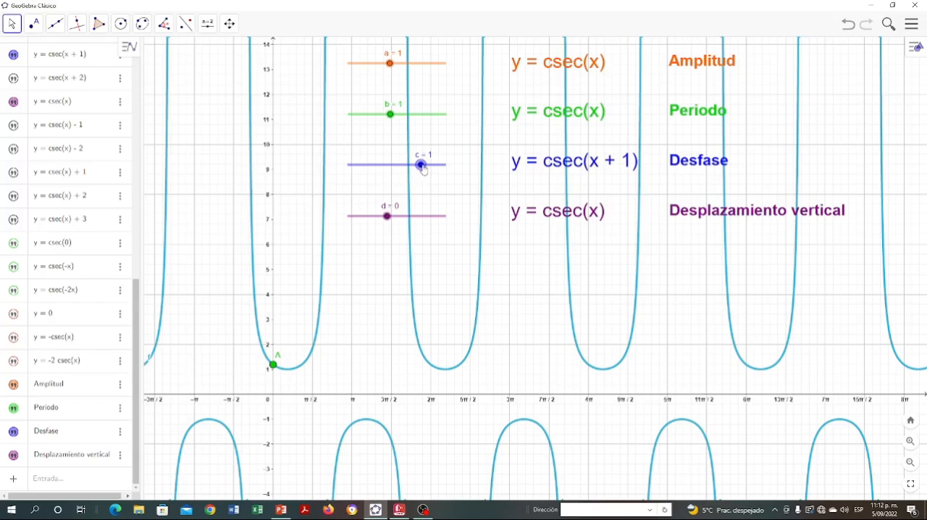
pyautogui.moveTo(420, 163); pyautogui.dragTo(399, 169)
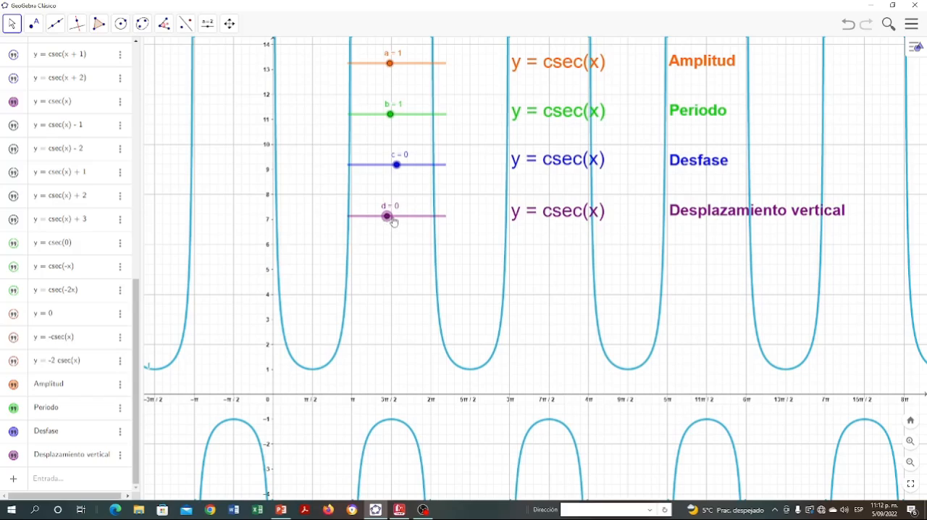
# - Move the vertical shift slider d through -1, -2, 1, 2 and 3, and return it to 0
pyautogui.moveTo(387, 217); pyautogui.dragTo(369, 216)
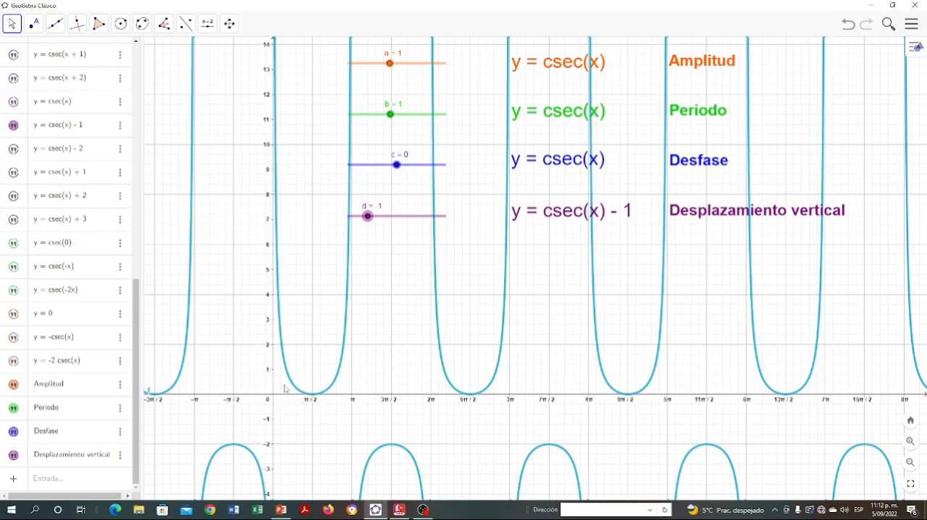
pyautogui.click(367, 215)
pyautogui.moveTo(366, 220); pyautogui.dragTo(351, 220)
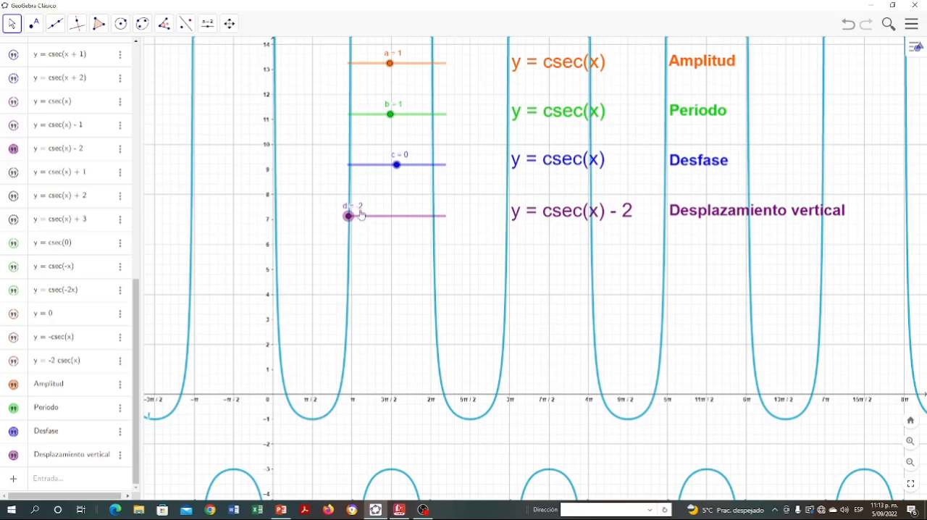
pyautogui.moveTo(349, 216); pyautogui.dragTo(404, 219)
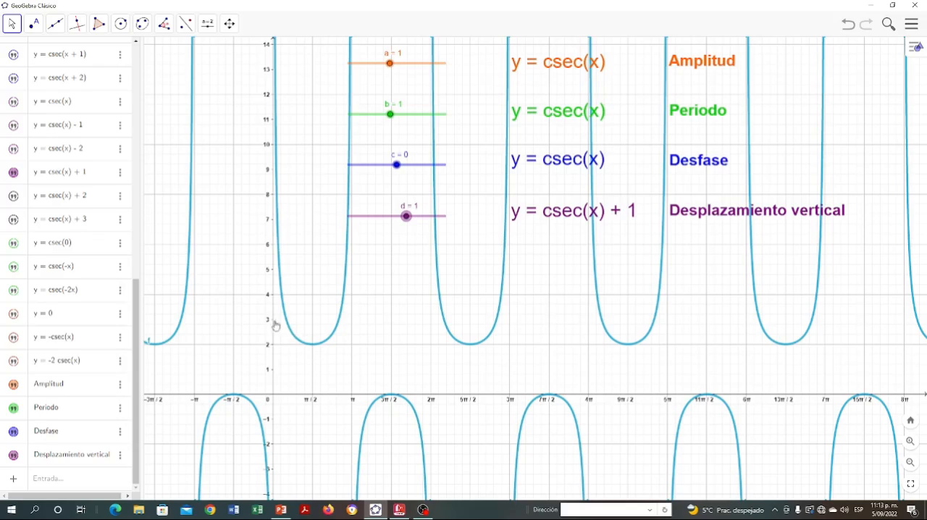
pyautogui.moveTo(407, 221); pyautogui.dragTo(420, 223)
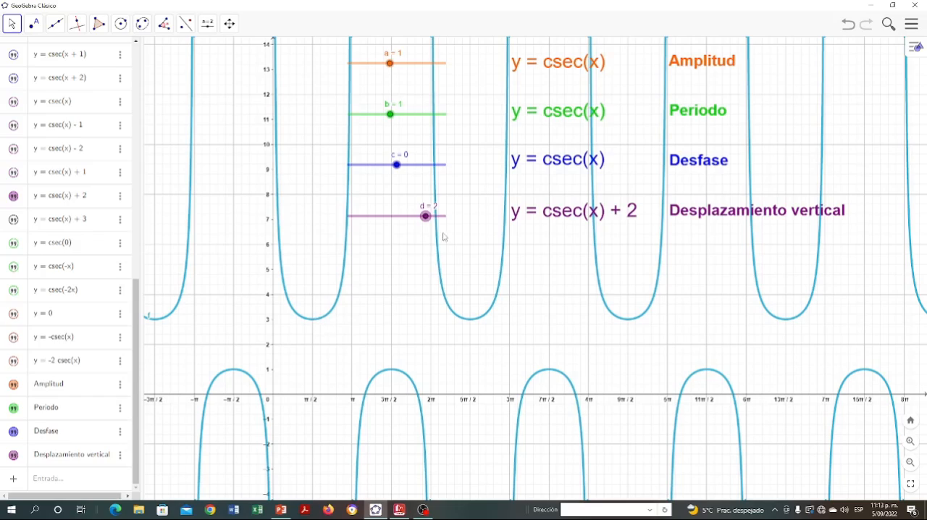
pyautogui.moveTo(424, 215); pyautogui.dragTo(448, 218)
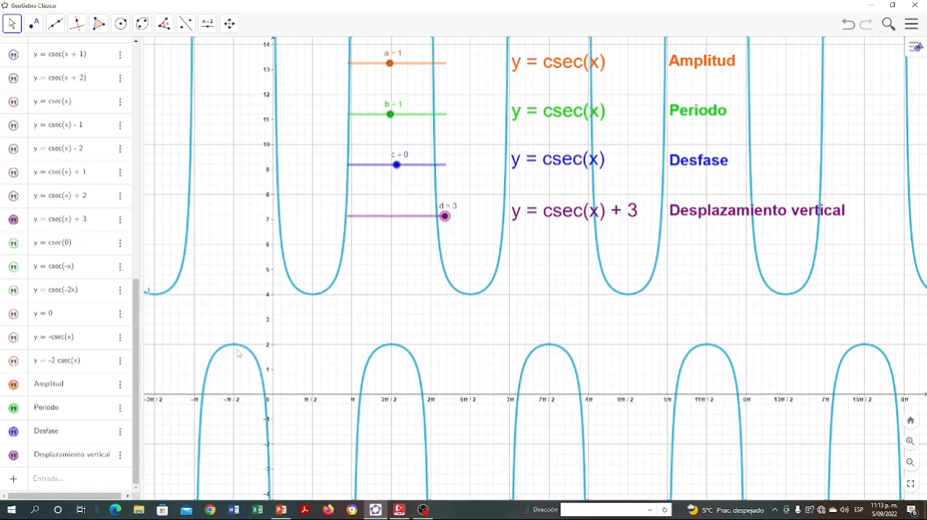
pyautogui.moveTo(444, 216); pyautogui.dragTo(388, 221)
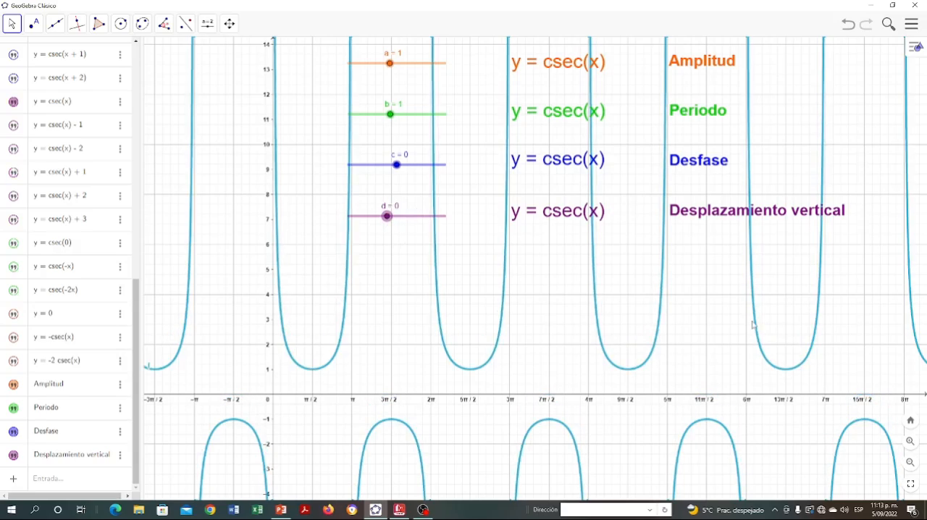